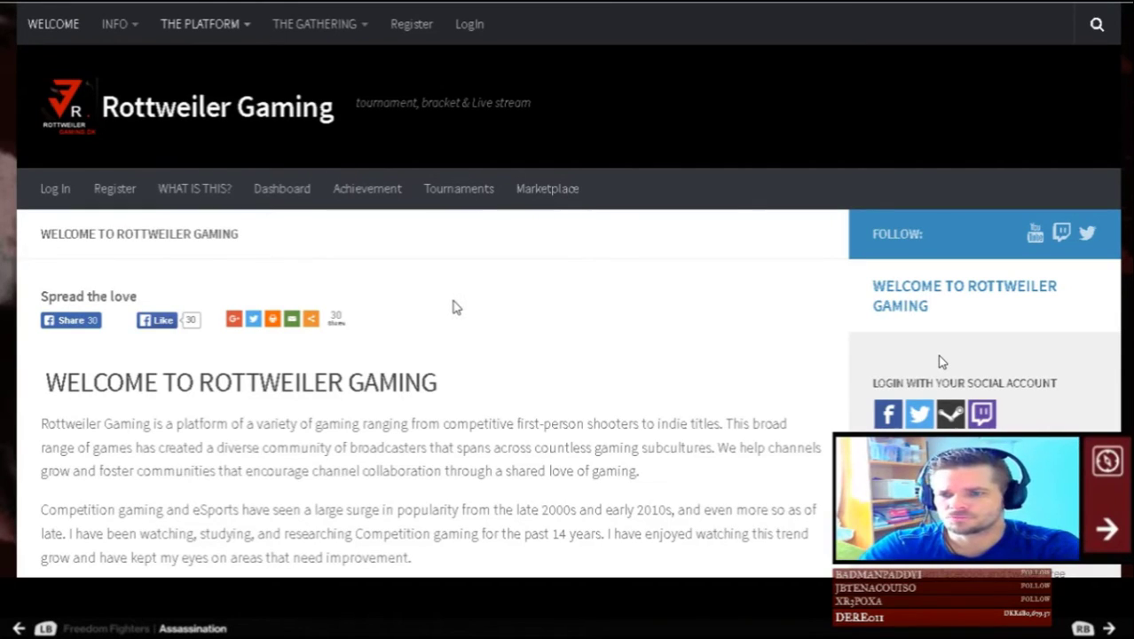
- Read through the Rottweiler Gaming welcome page, from the introduction and tournament information to the latest news and updates
{"action": "scroll", "coordinate": [452, 281], "scroll_direction": "down", "scroll_amount": 3}
{"action": "scroll", "coordinate": [411, 244], "scroll_direction": "down", "scroll_amount": 3}
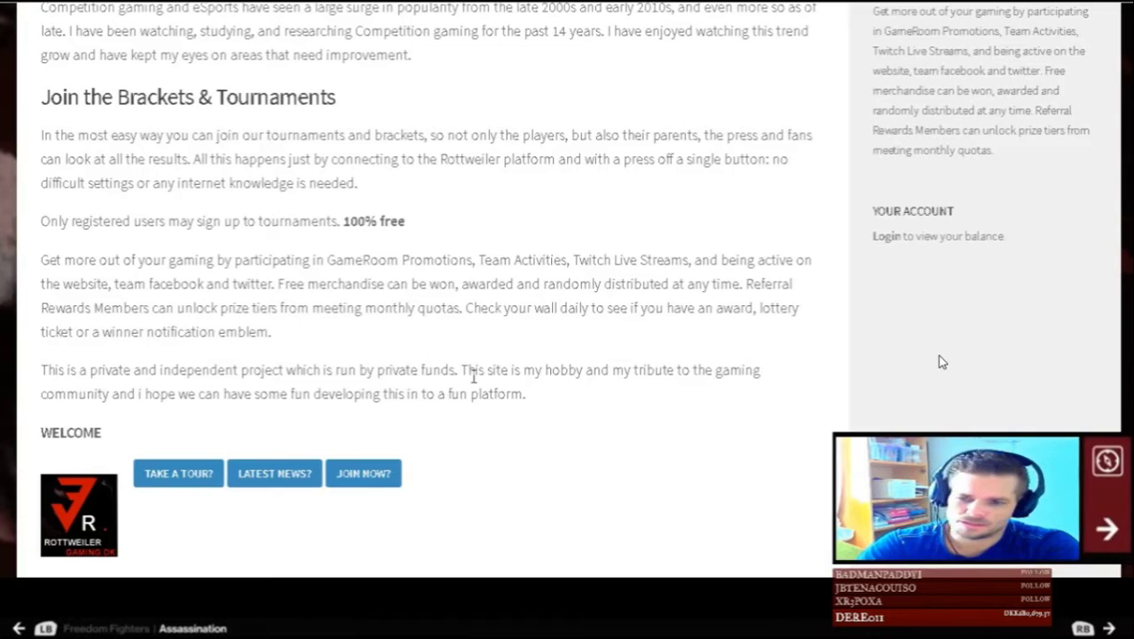
{"action": "scroll", "coordinate": [445, 377], "scroll_direction": "down", "scroll_amount": 5}
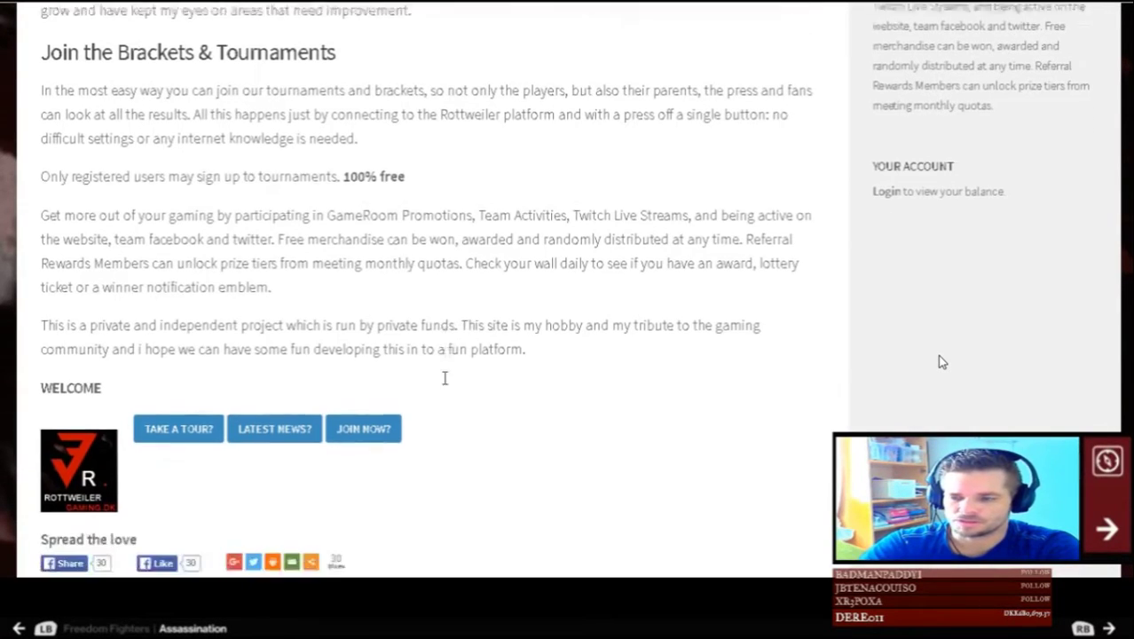
{"action": "scroll", "coordinate": [444, 380], "scroll_direction": "up", "scroll_amount": 8}
{"action": "scroll", "coordinate": [444, 382], "scroll_direction": "up", "scroll_amount": 3}
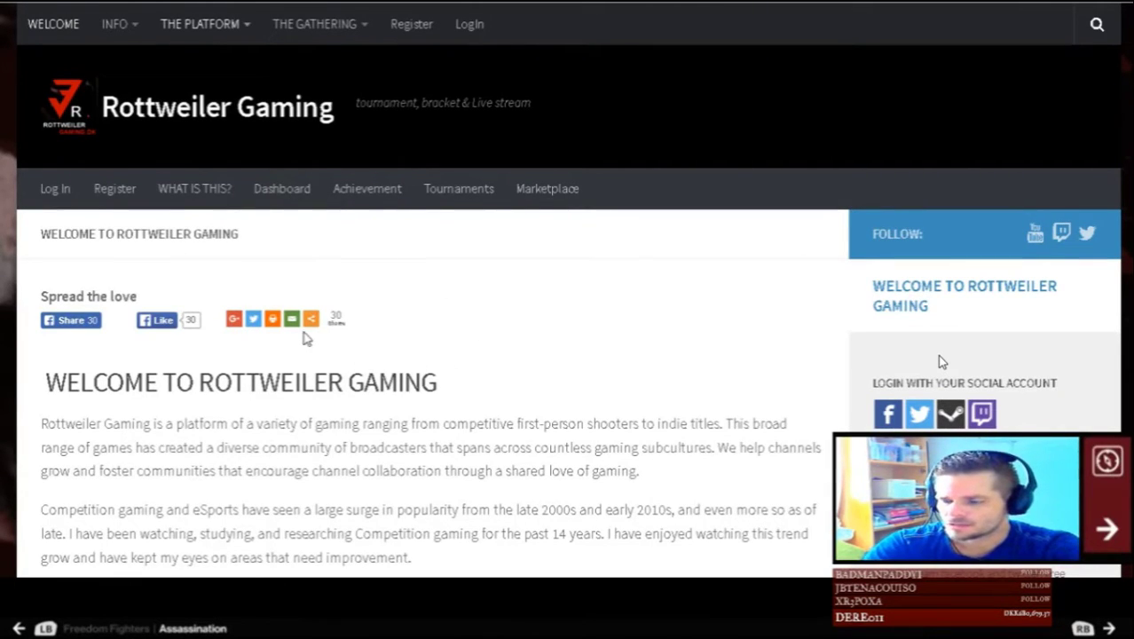
{"action": "scroll", "coordinate": [404, 338], "scroll_direction": "down", "scroll_amount": 5}
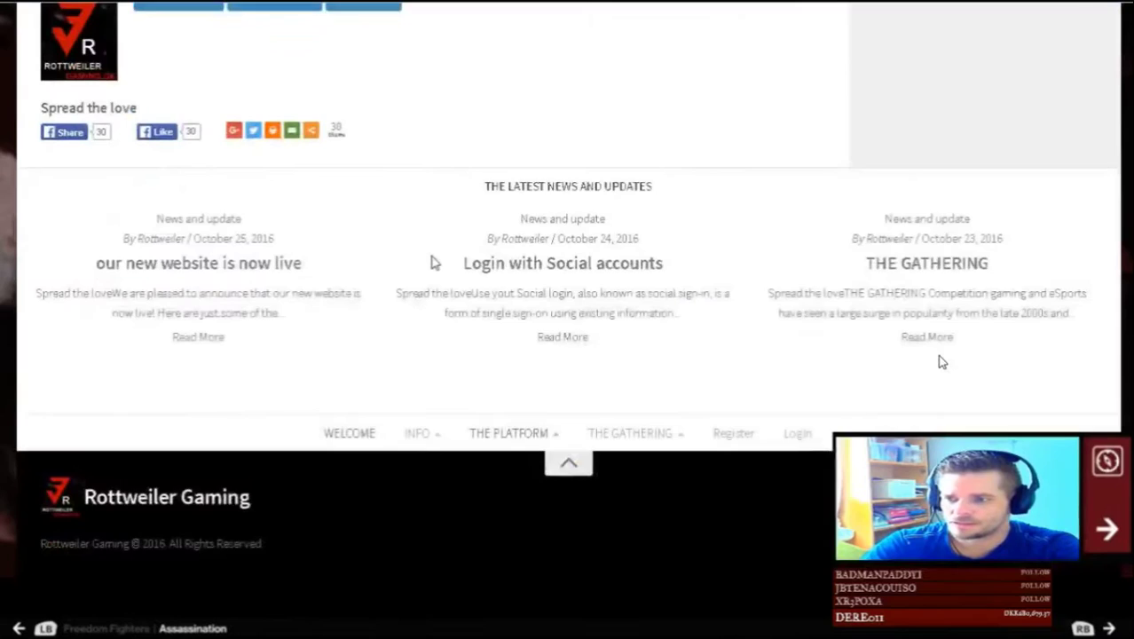
{"action": "scroll", "coordinate": [430, 259], "scroll_direction": "up", "scroll_amount": 3}
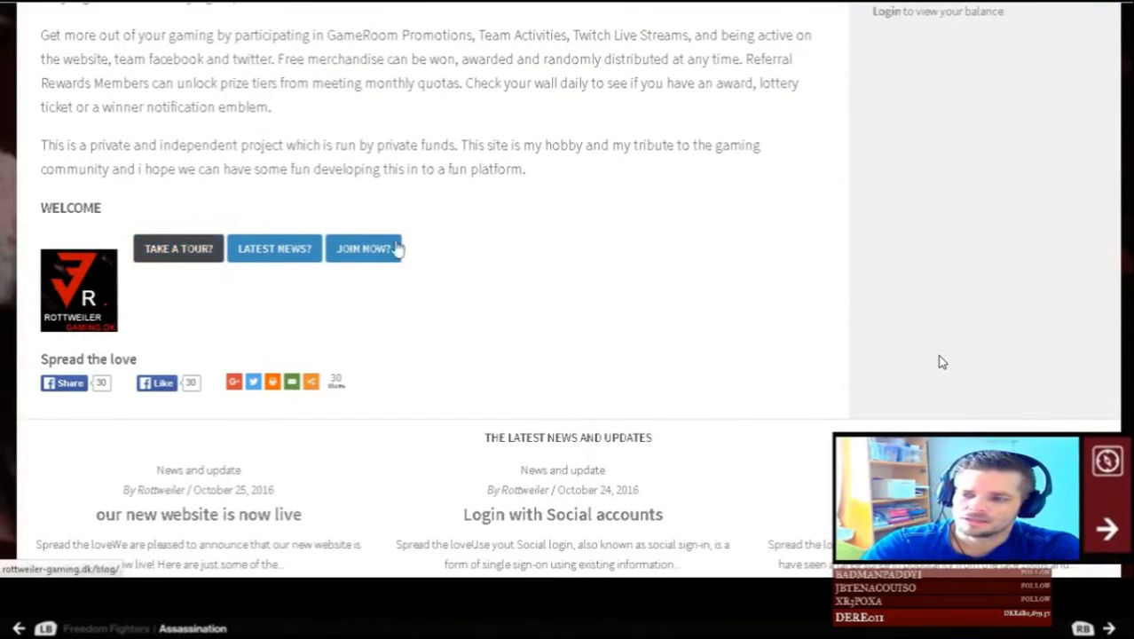
- Open the Streamers page and read how to join the archive of streamers
{"action": "left_click", "coordinate": [395, 249]}
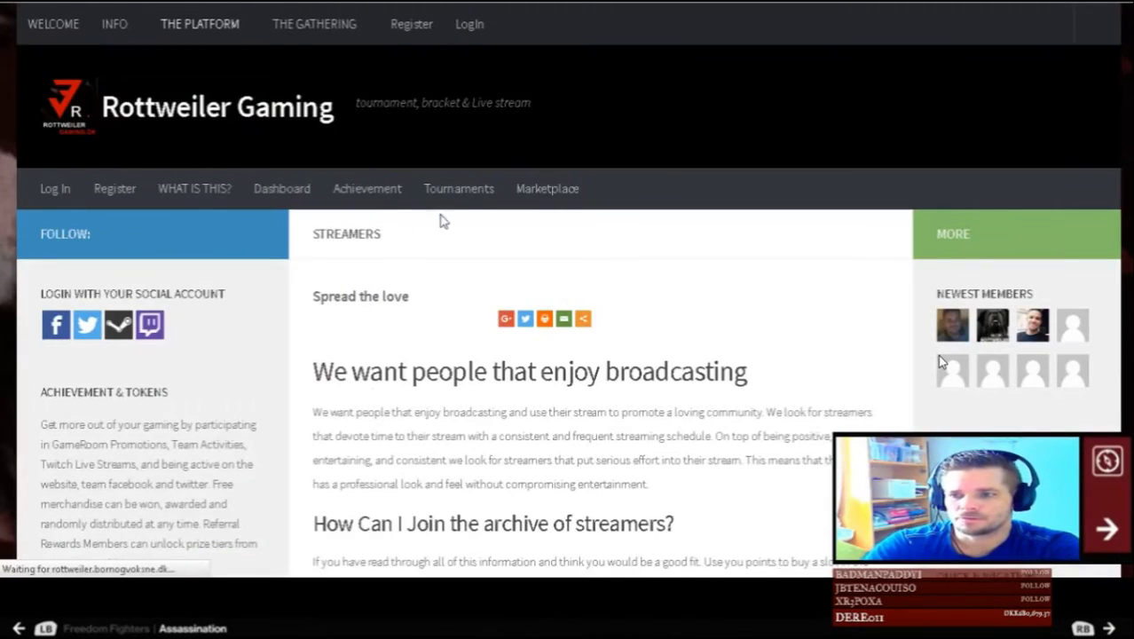
{"action": "scroll", "coordinate": [400, 379], "scroll_direction": "down", "scroll_amount": 5}
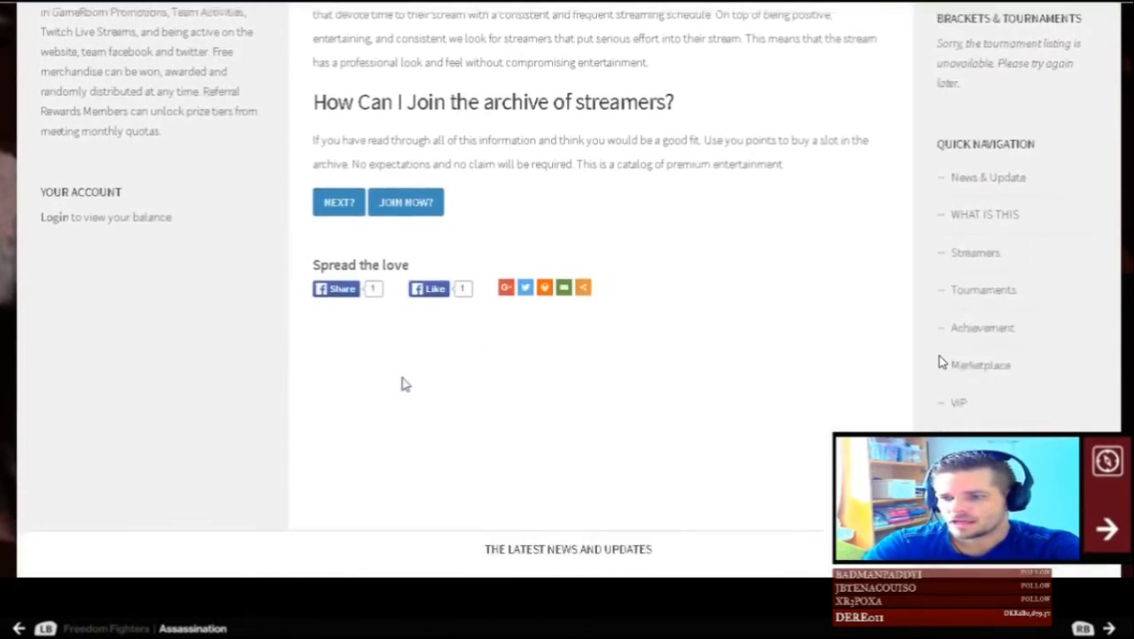
{"action": "scroll", "coordinate": [411, 376], "scroll_direction": "up", "scroll_amount": 5}
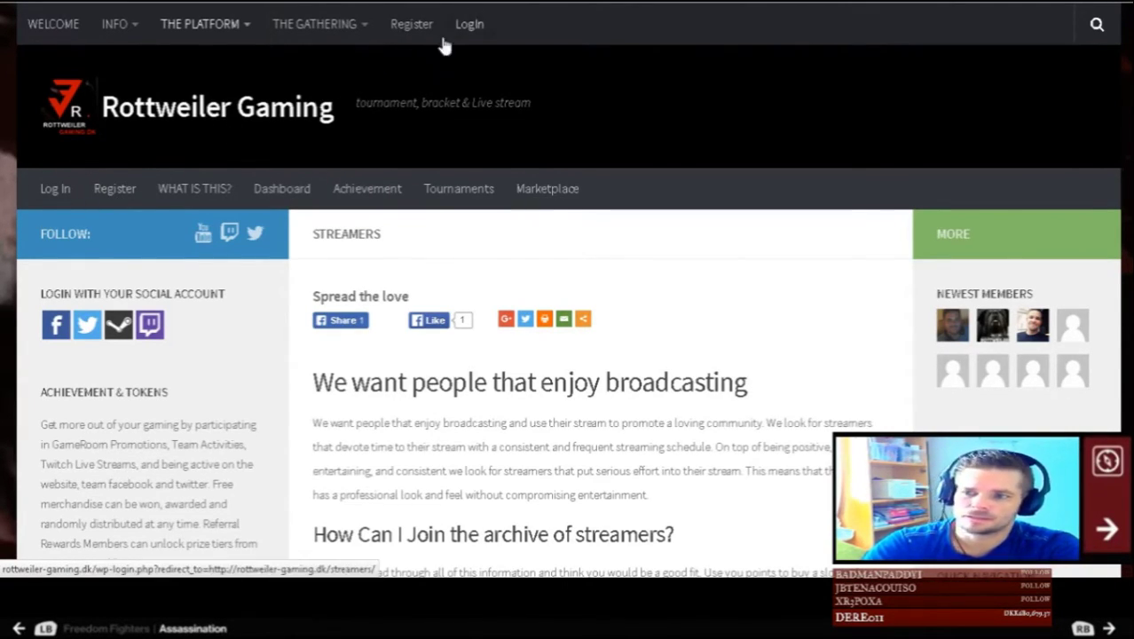
- Open the account registration form and go through its email, password and Twitch account fields without filling them in
{"action": "left_click", "coordinate": [410, 25]}
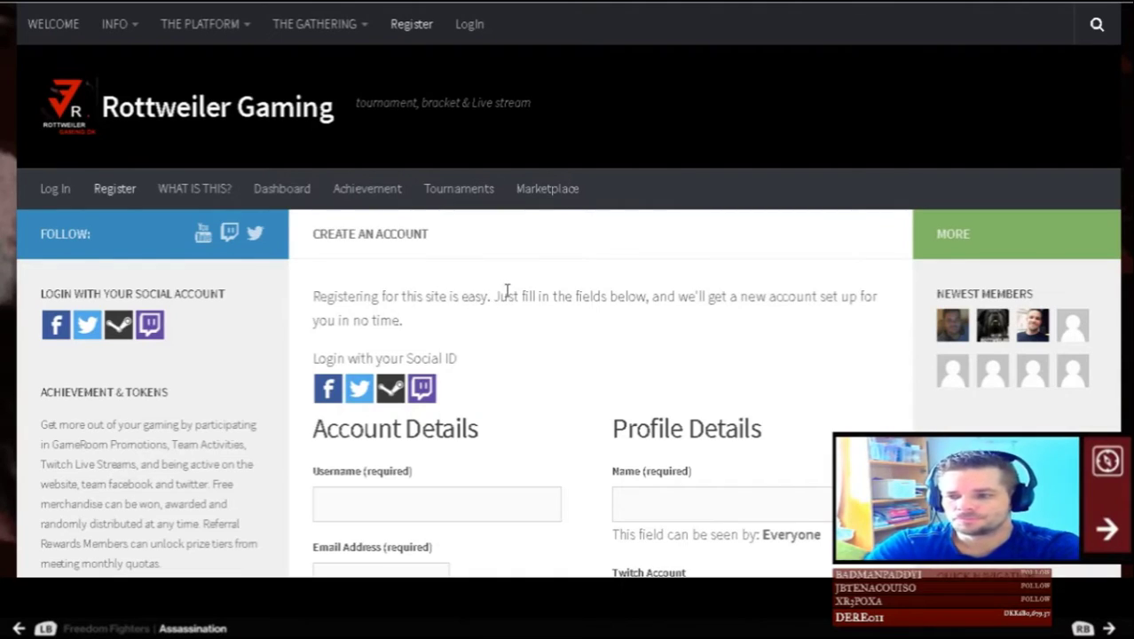
{"action": "scroll", "coordinate": [509, 286], "scroll_direction": "down", "scroll_amount": 6}
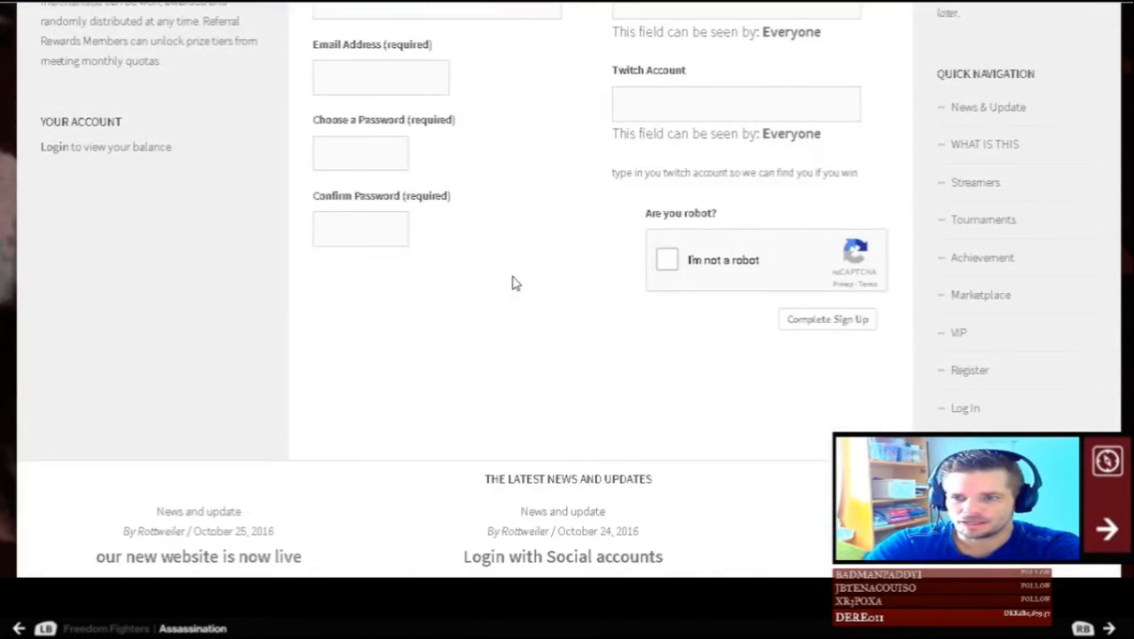
{"action": "scroll", "coordinate": [512, 311], "scroll_direction": "up", "scroll_amount": 3}
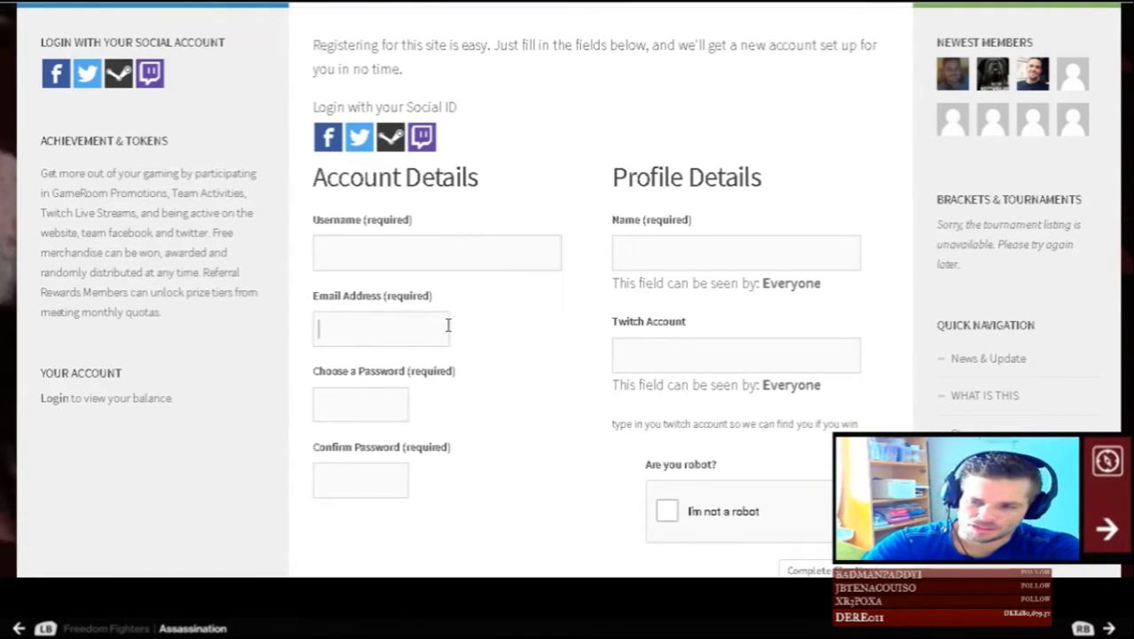
{"action": "left_click", "coordinate": [356, 340]}
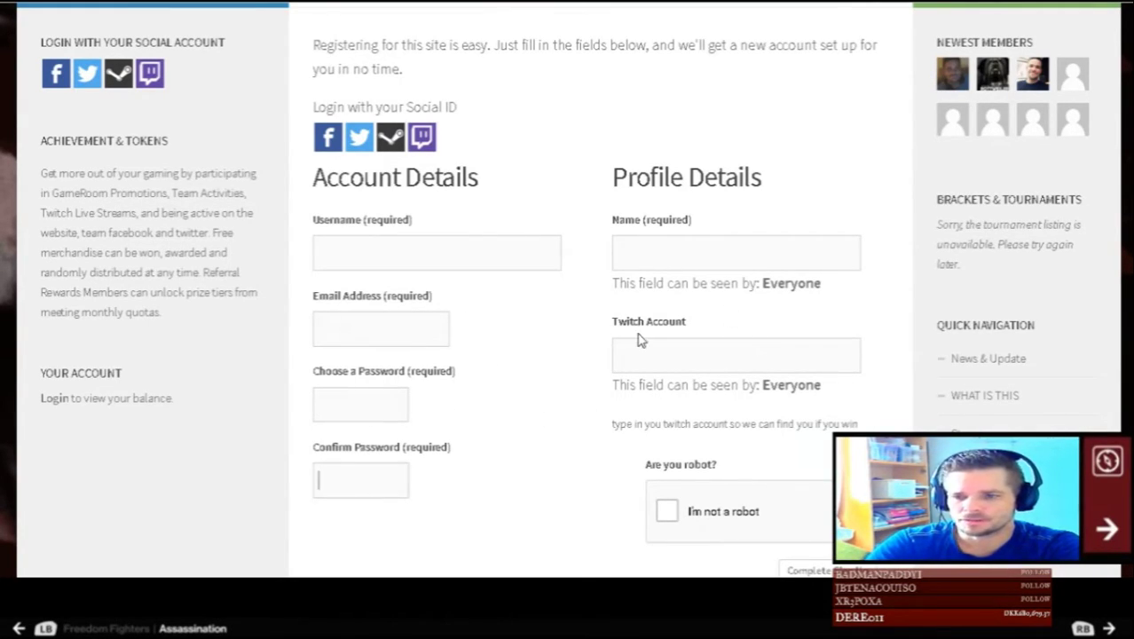
{"action": "left_click", "coordinate": [661, 341]}
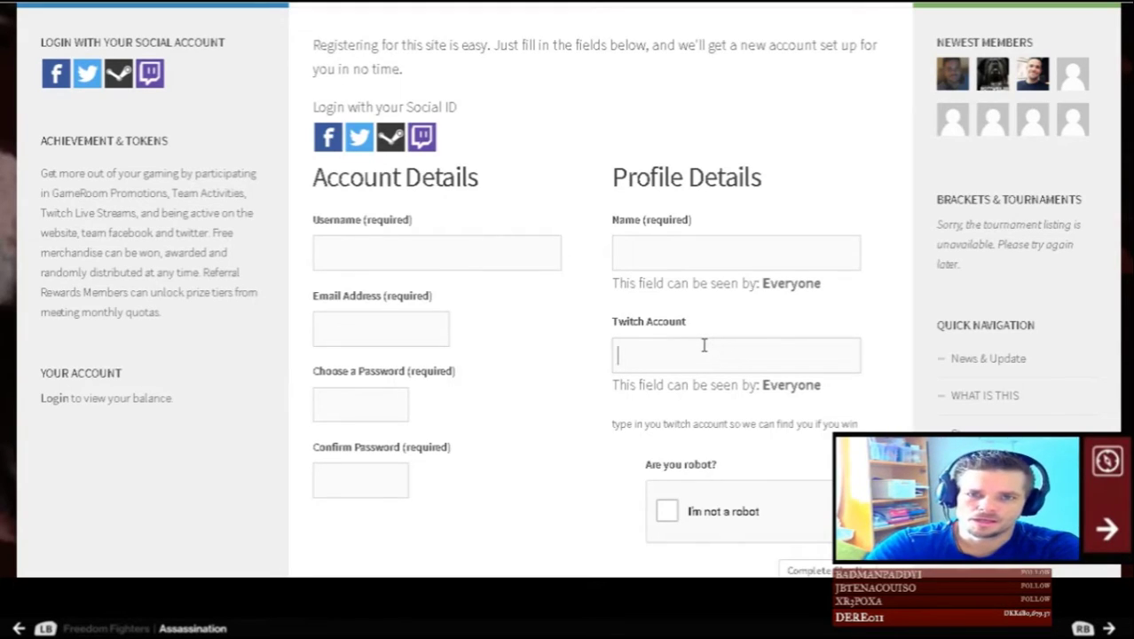
{"action": "scroll", "coordinate": [582, 425], "scroll_direction": "down", "scroll_amount": 3}
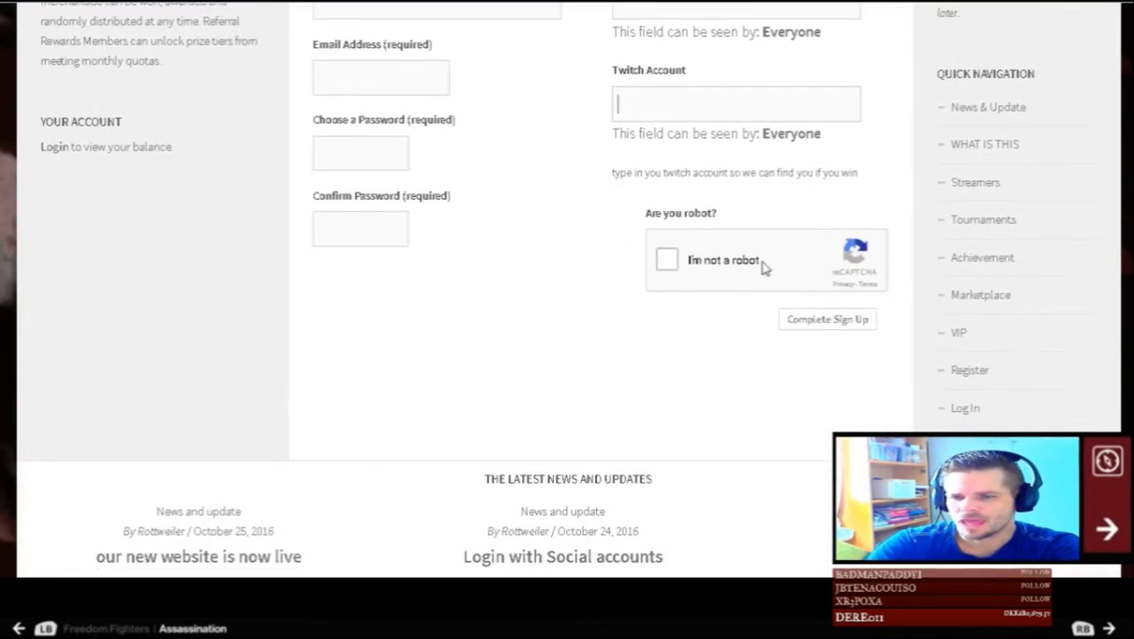
- Complete the "I'm not a robot" check by selecting the four images with mountains and verifying them
{"action": "left_click", "coordinate": [665, 259]}
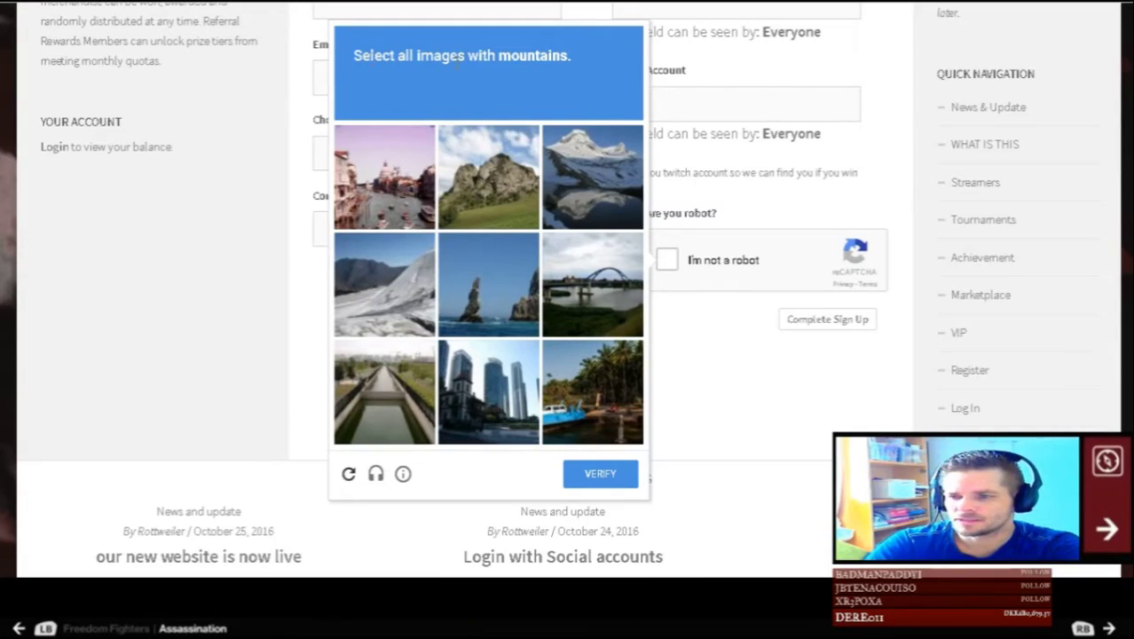
{"action": "left_click", "coordinate": [497, 200]}
{"action": "left_click", "coordinate": [601, 177]}
{"action": "left_click", "coordinate": [412, 309]}
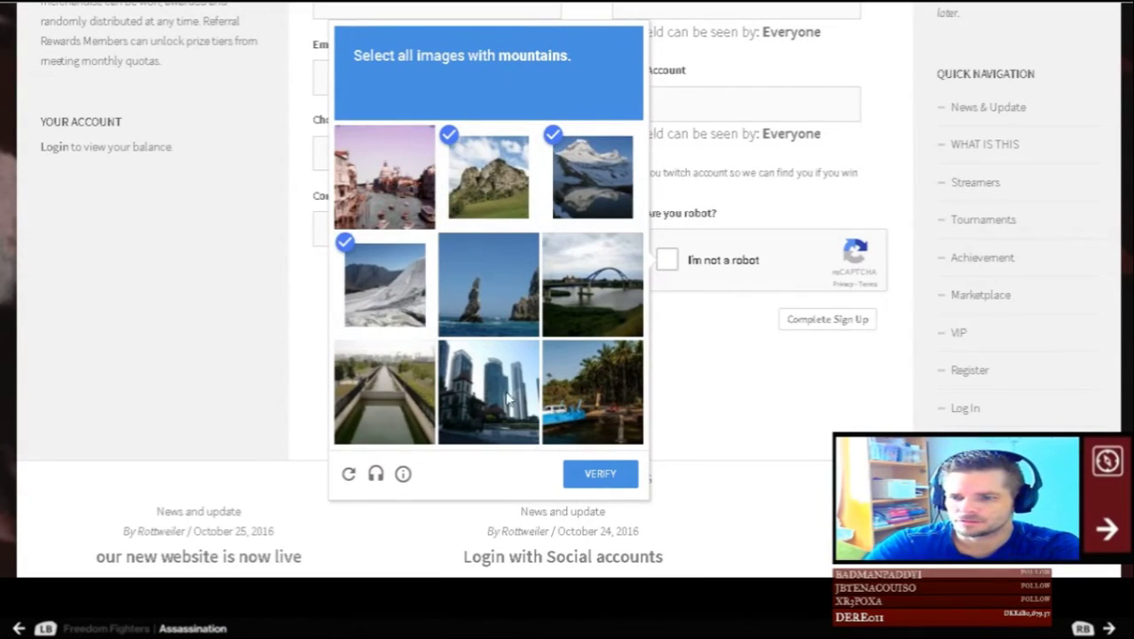
{"action": "left_click", "coordinate": [498, 297]}
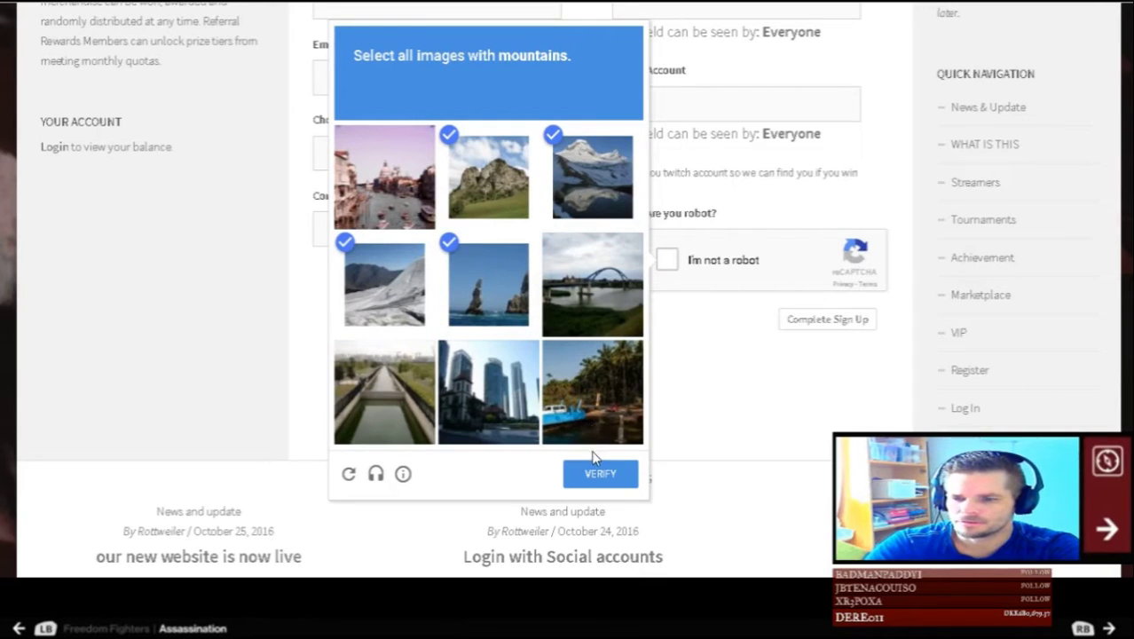
{"action": "left_click", "coordinate": [598, 473]}
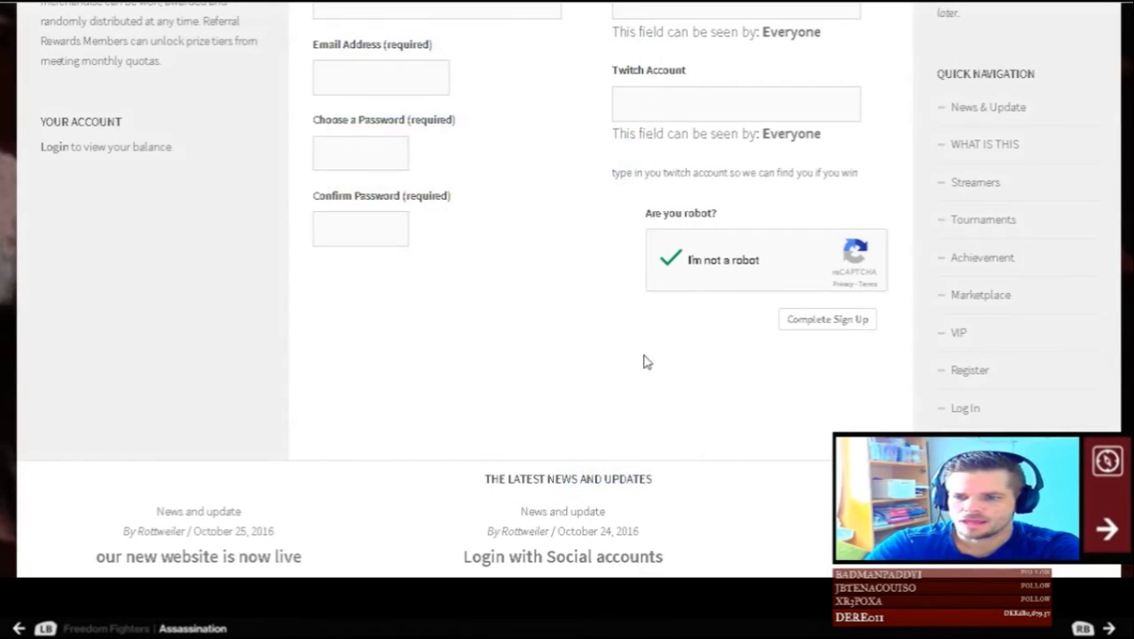
- Review the registration form again, from the social login options to the sign-up completion area
{"action": "scroll", "coordinate": [524, 392], "scroll_direction": "up", "scroll_amount": 5}
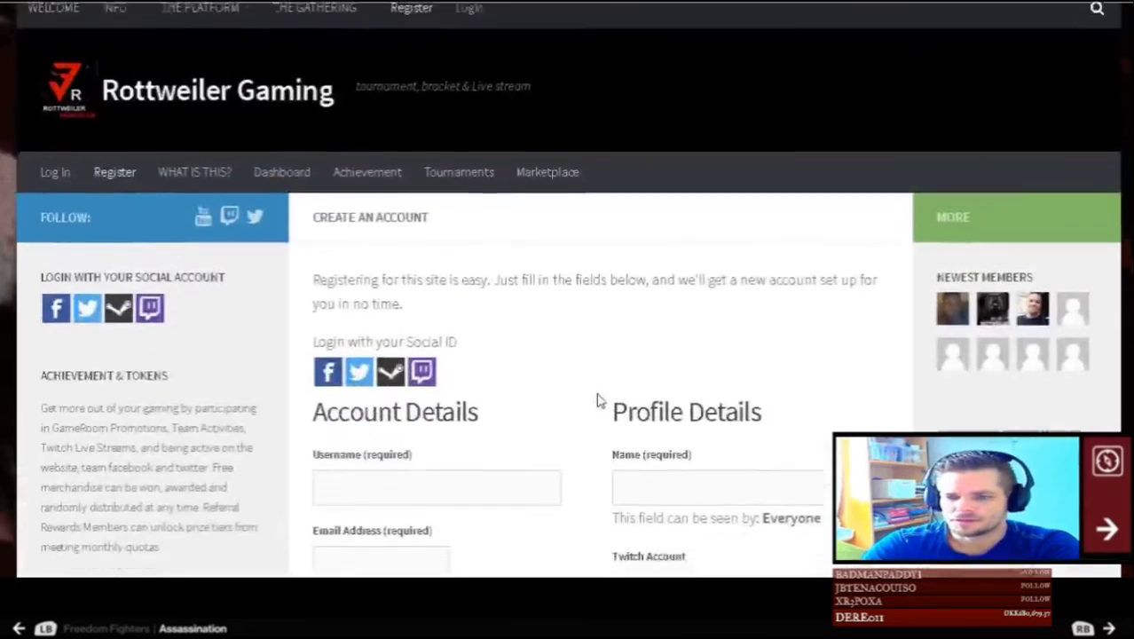
{"action": "scroll", "coordinate": [603, 395], "scroll_direction": "down", "scroll_amount": 8}
{"action": "scroll", "coordinate": [701, 388], "scroll_direction": "up", "scroll_amount": 3}
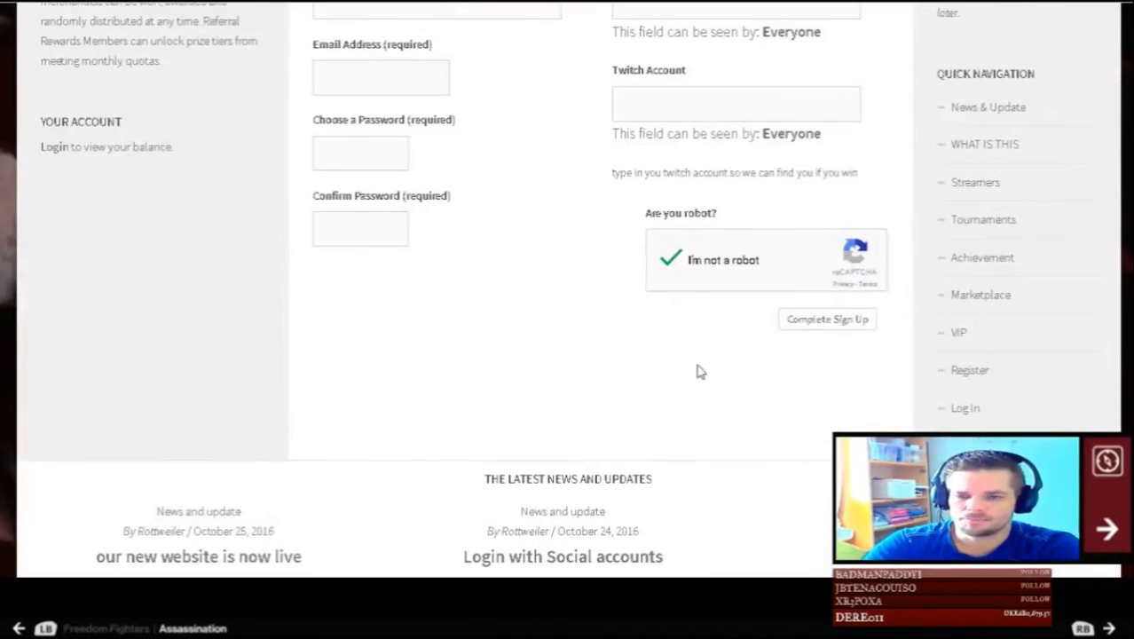
{"action": "scroll", "coordinate": [490, 374], "scroll_direction": "up", "scroll_amount": 6}
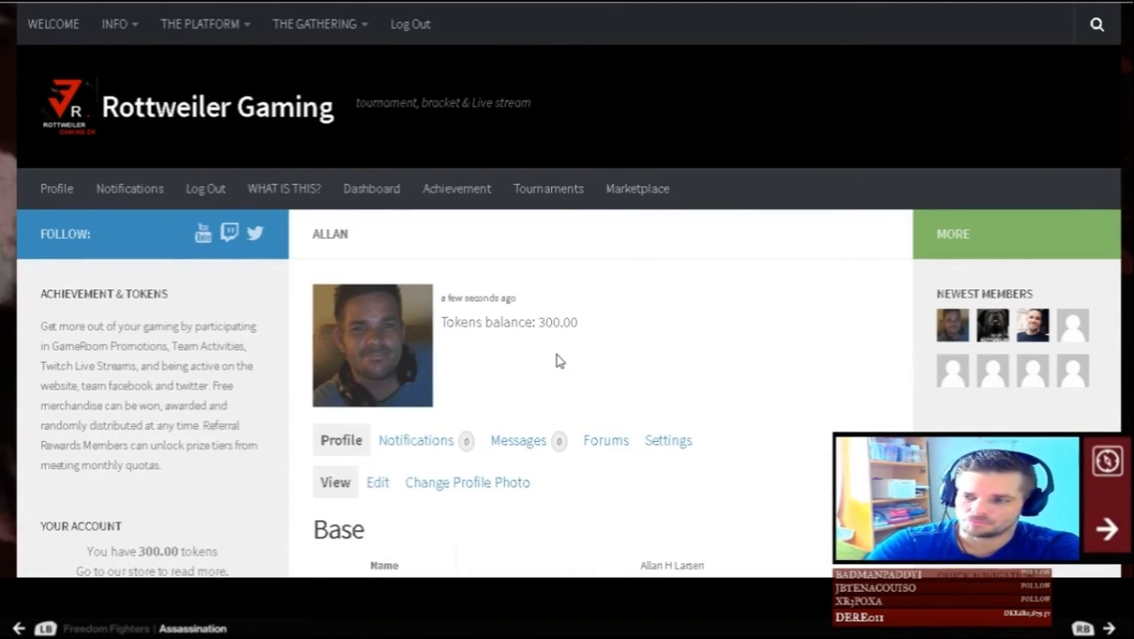
- Examine the logged-in member's profile page, including the profile options, token balance and history, and highlight the displayed member name
{"action": "scroll", "coordinate": [547, 354], "scroll_direction": "down", "scroll_amount": 3}
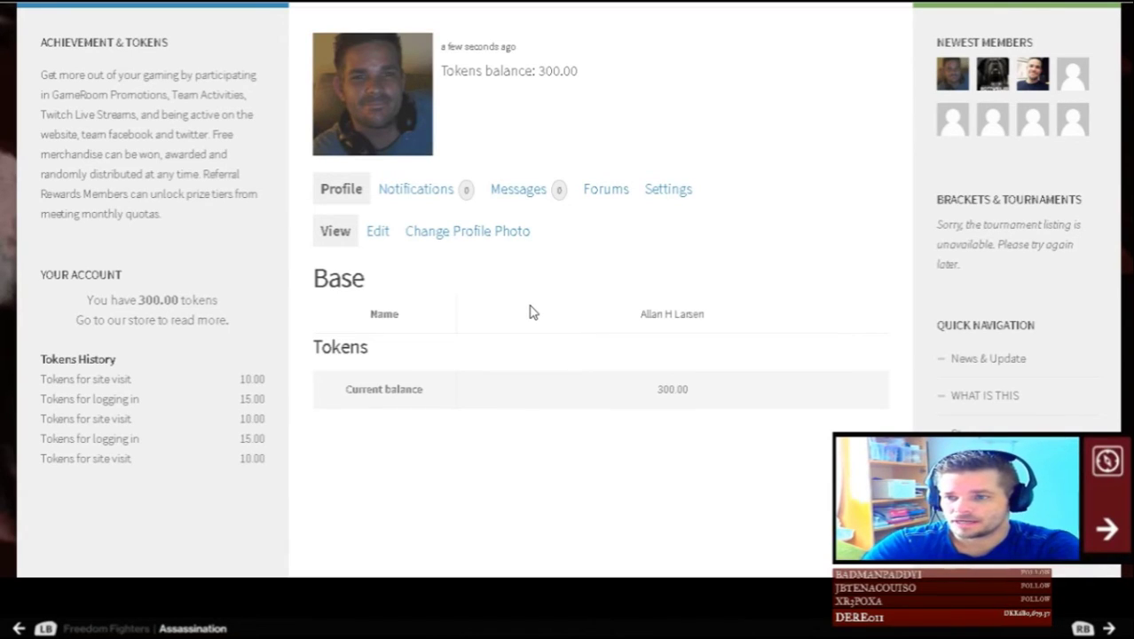
{"action": "scroll", "coordinate": [531, 310], "scroll_direction": "up", "scroll_amount": 3}
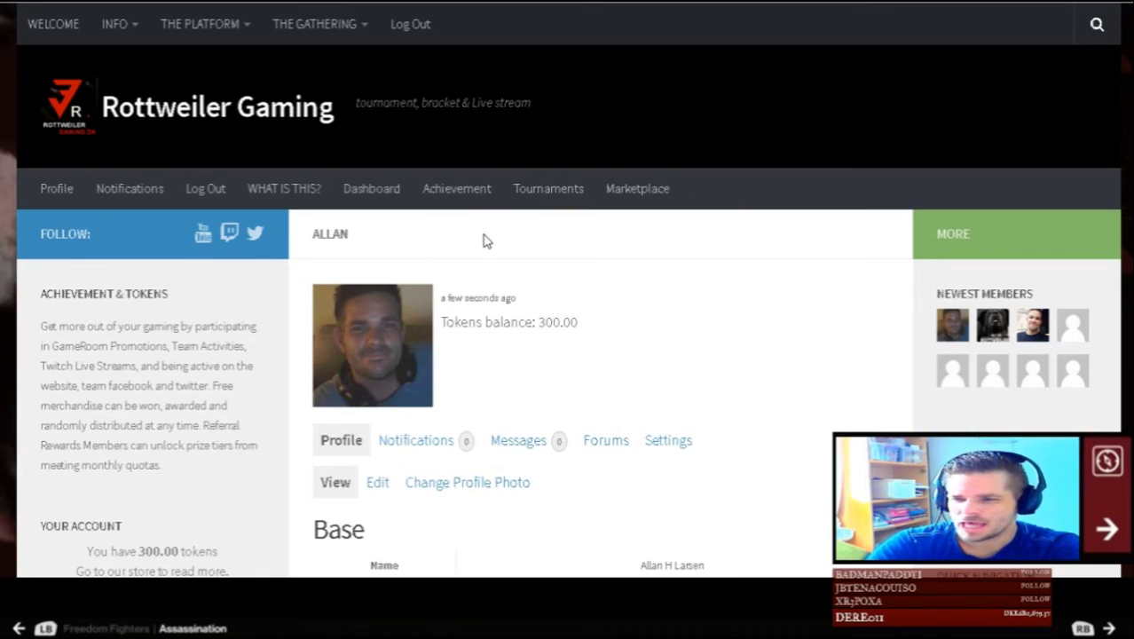
{"action": "scroll", "coordinate": [488, 242], "scroll_direction": "down", "scroll_amount": 3}
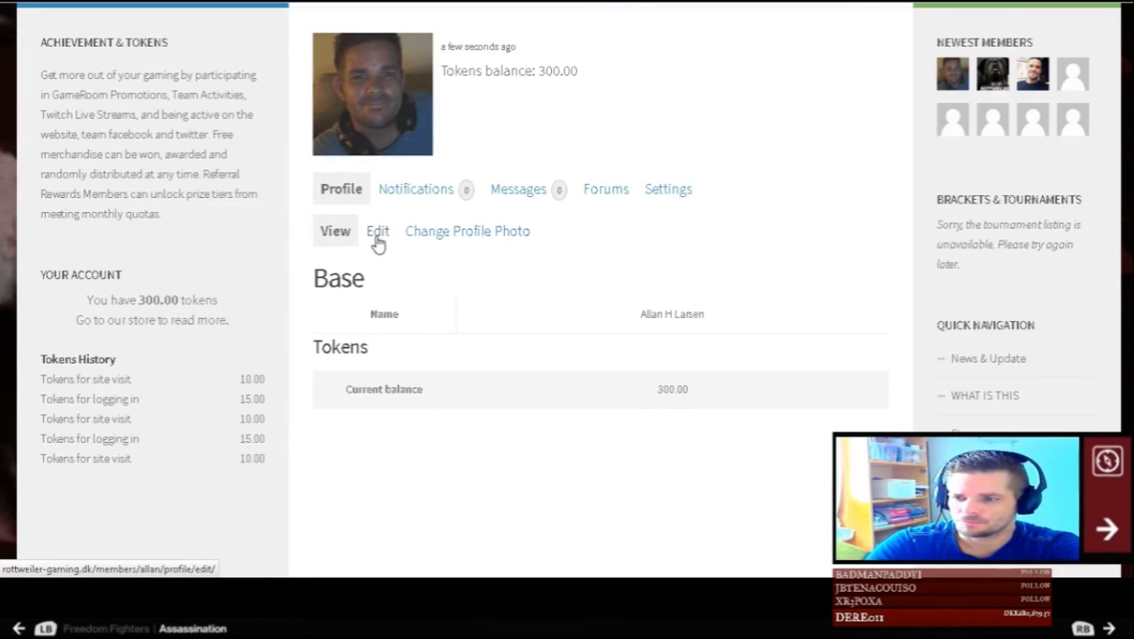
{"action": "left_click_drag", "start_coordinate": [715, 318], "coordinate": [643, 330]}
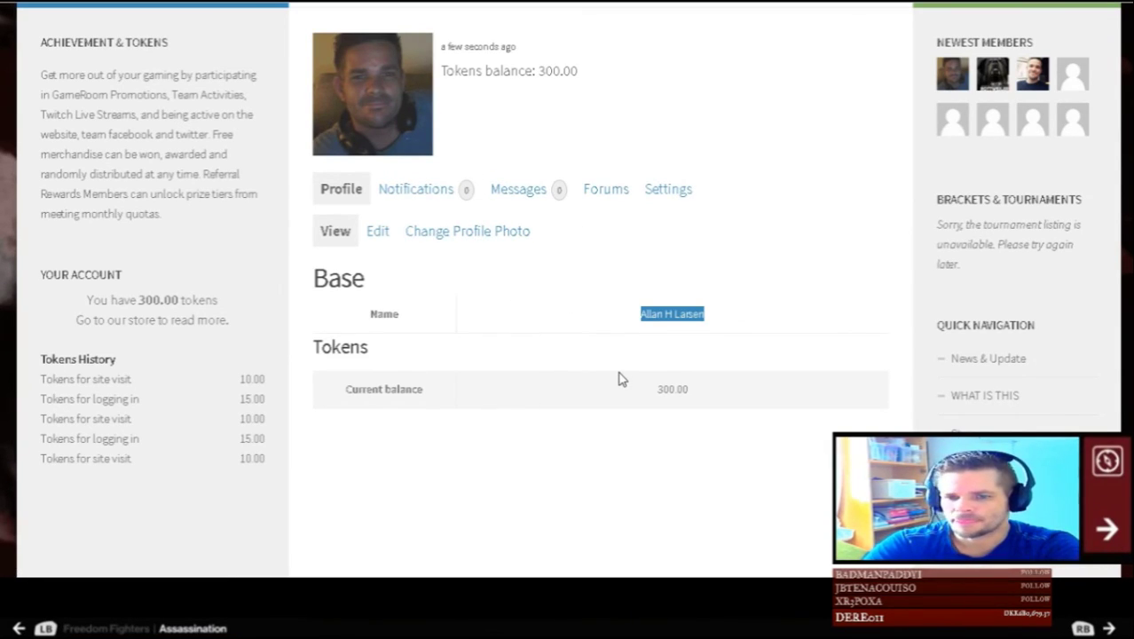
{"action": "scroll", "coordinate": [619, 379], "scroll_direction": "up", "scroll_amount": 3}
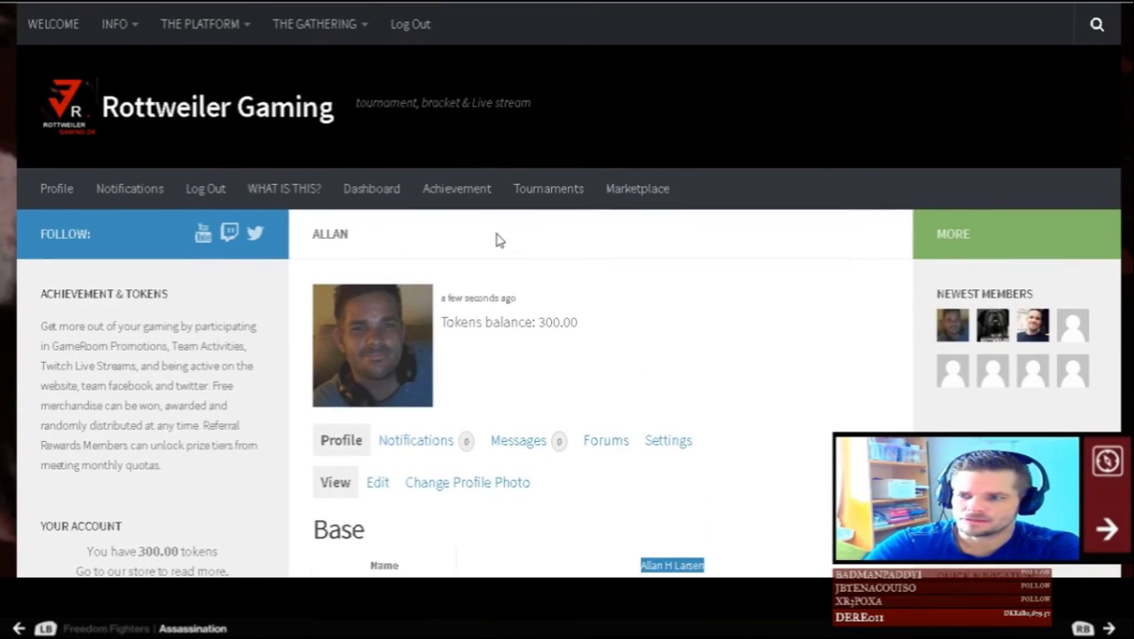